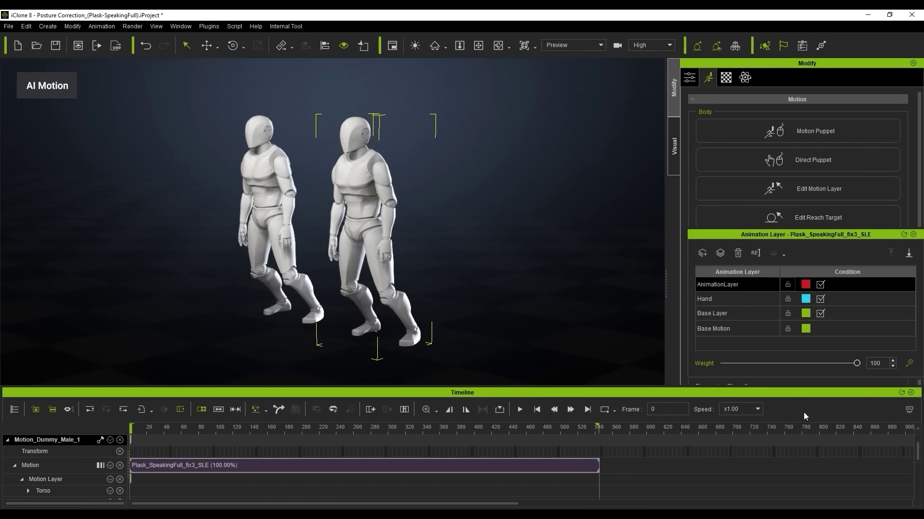
Open Edit Motion Layer for the selected dummy and move its hip upward and over the feet to straighten the legs.
key("space")
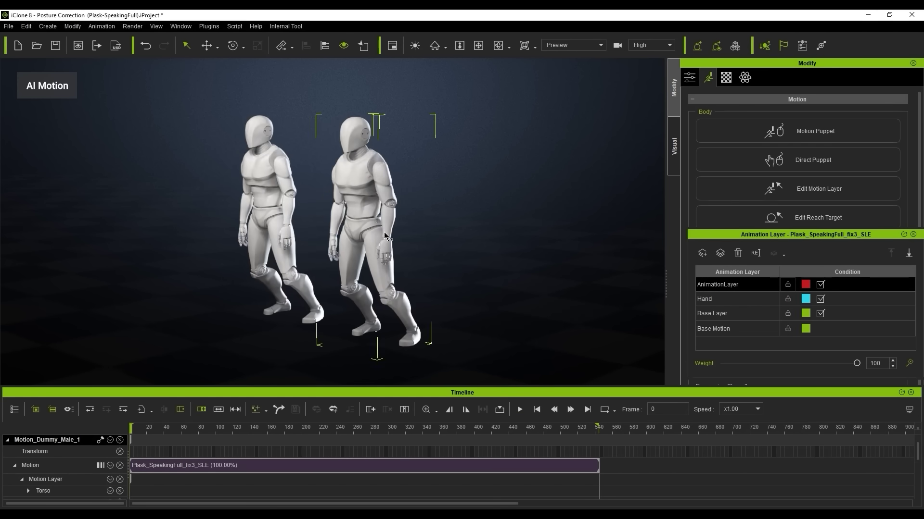
key("a")
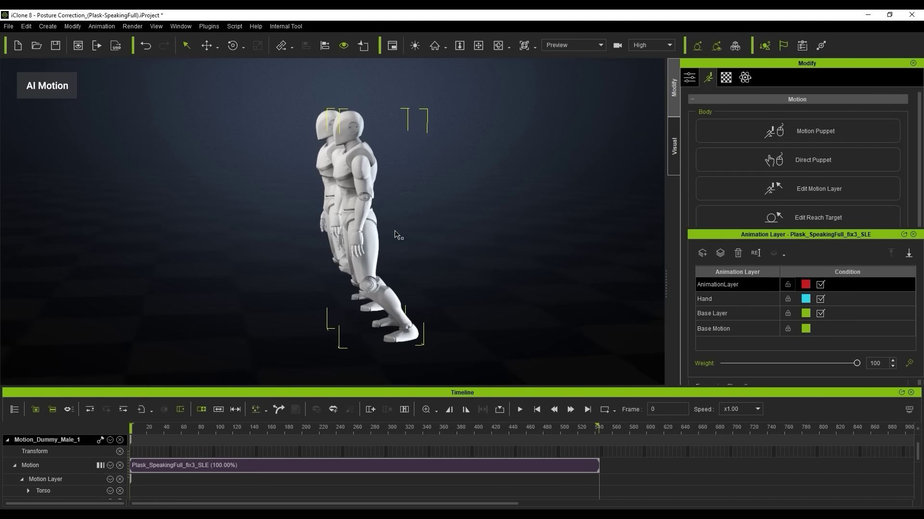
key("n")
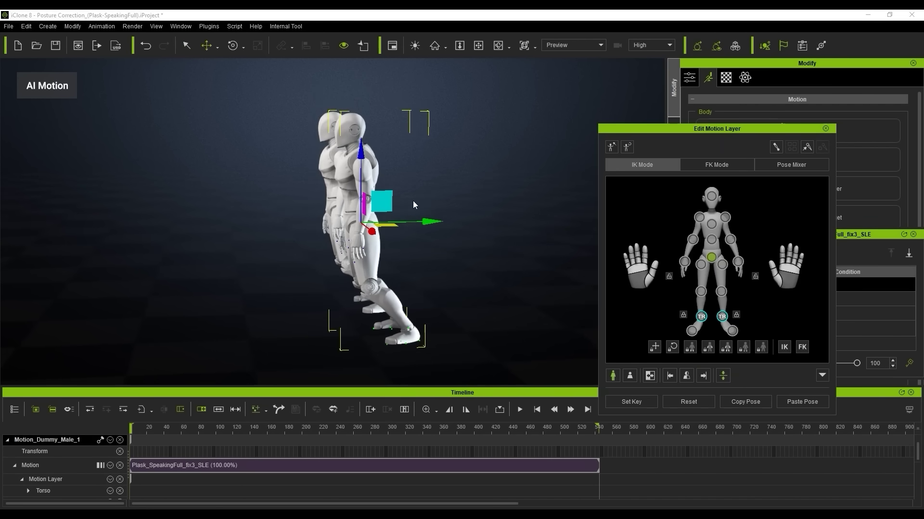
left_click_drag(386, 202, 428, 184)
mouse_move(443, 202)
right_mouse_down()
mouse_move(474, 227)
mouse_move(433, 190)
right_mouse_up()
left_click_drag(428, 184, 429, 186)
right_click_drag(468, 192, 520, 202)
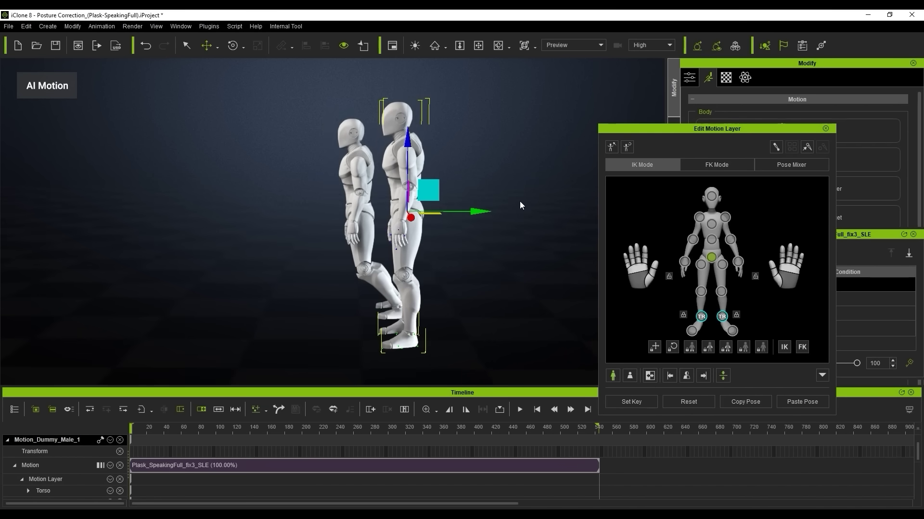
scroll(520, 202, "up", 1)
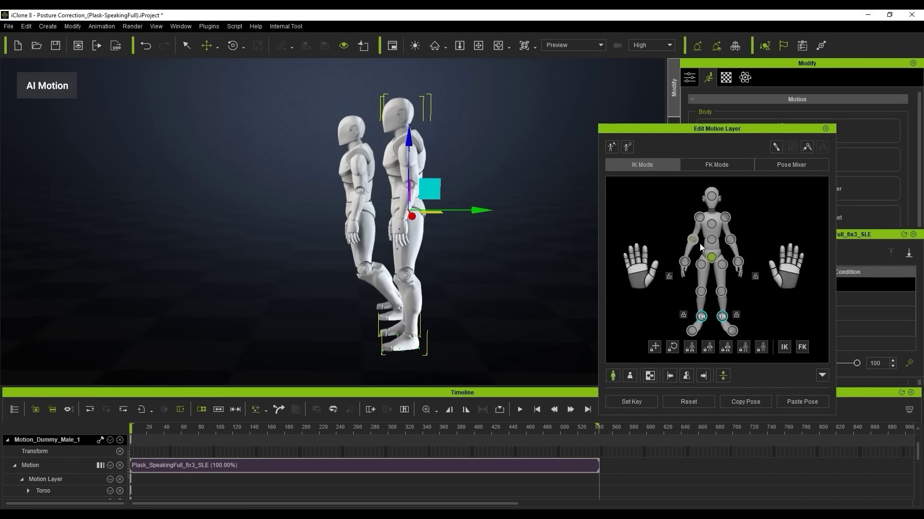
Rotate the dummy's waist and upper chest slightly to straighten the upper body, and close Edit Motion Layer.
left_click(711, 239)
key("e")
left_click_drag(456, 152, 461, 159)
left_click(711, 223)
left_click_drag(468, 113, 466, 112)
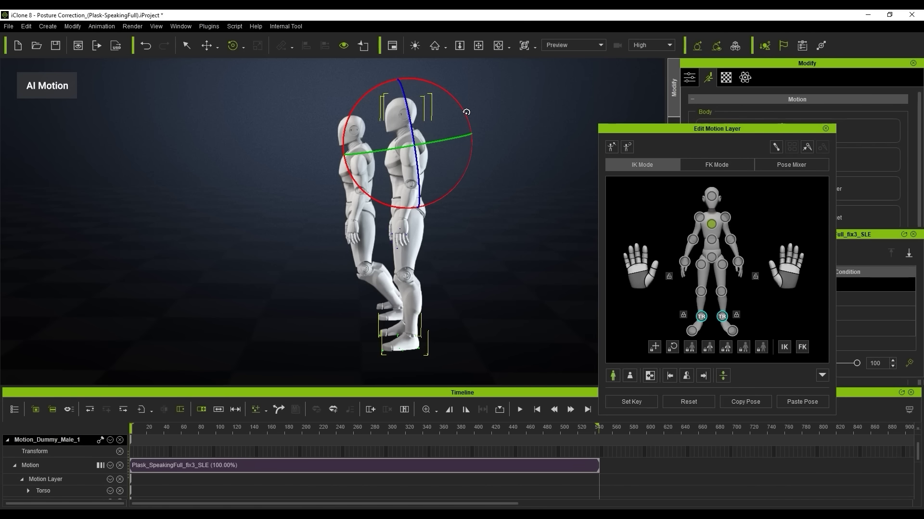
left_click(826, 129)
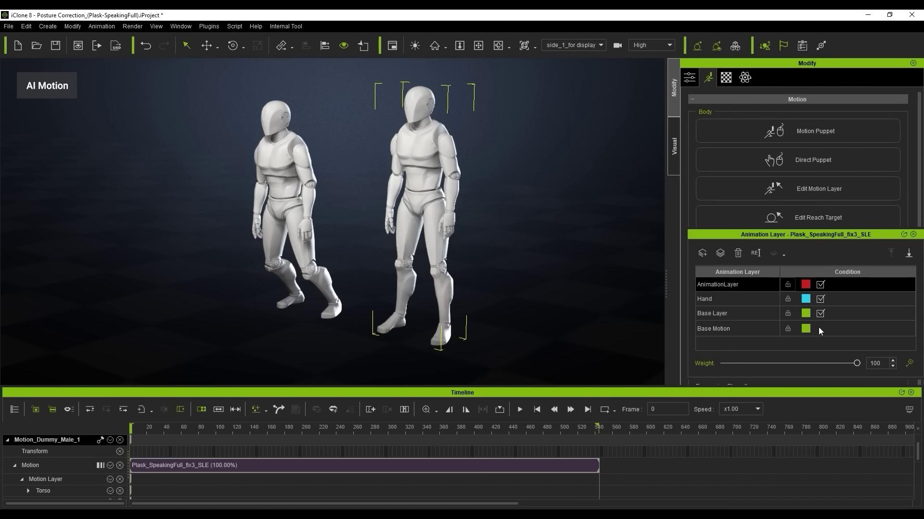
Compare the dummy's posture with AnimationLayer disabled and enabled, and review the corrected motion through the timeline.
left_click(820, 284)
left_click(822, 287)
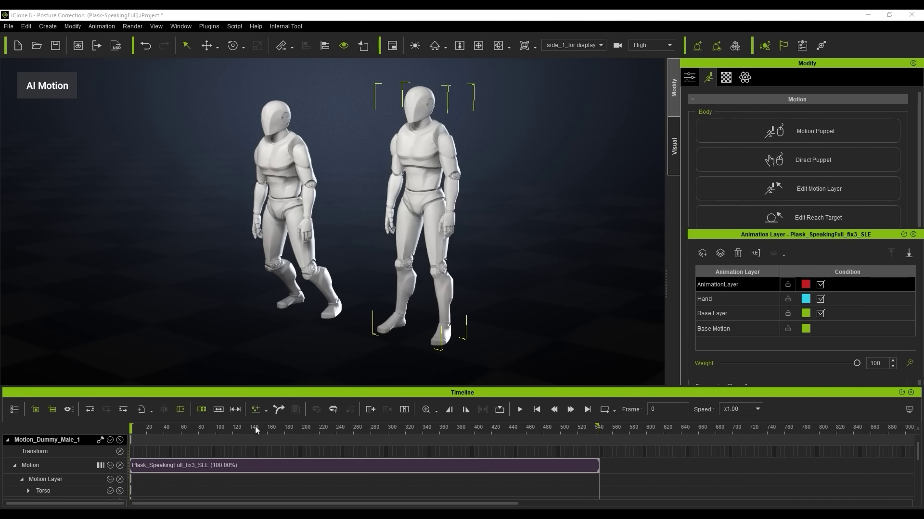
key("space")
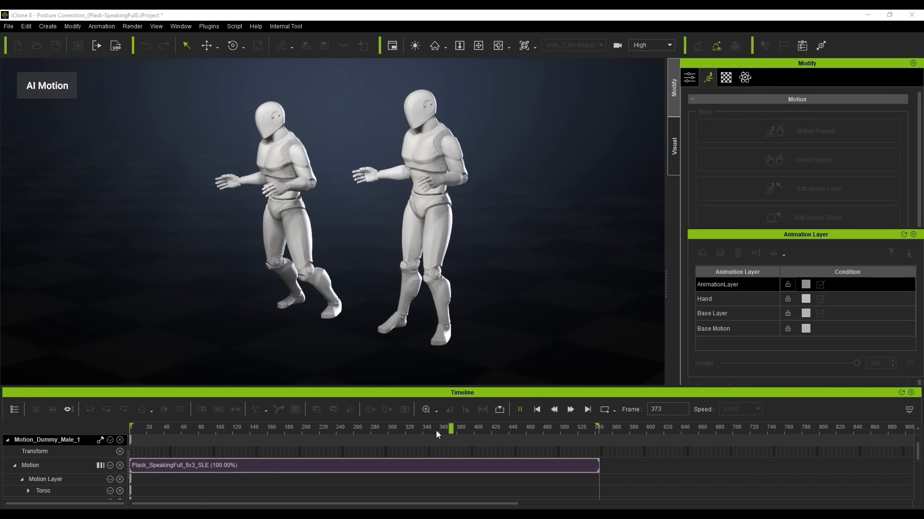
left_click_drag(435, 431, 377, 429)
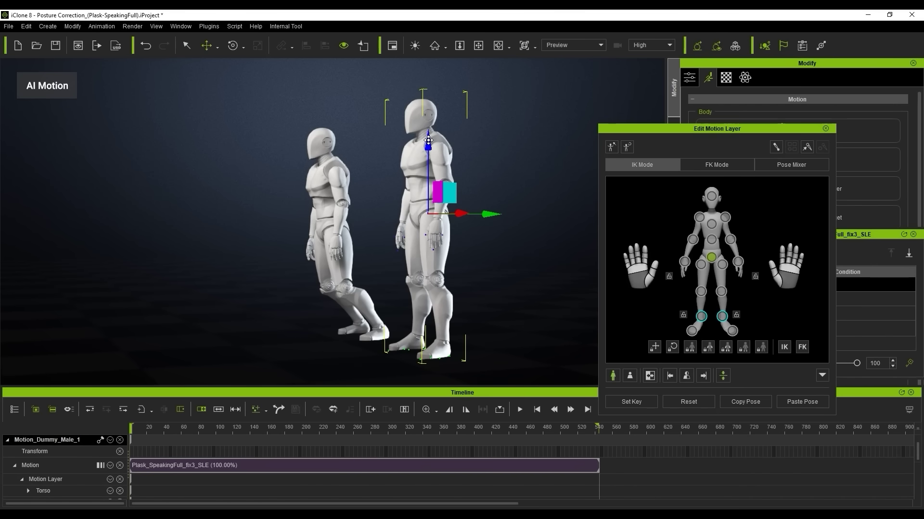
Lower the dummy's hip slightly with the vertical move handle and play the motion.
left_click_drag(428, 140, 428, 141)
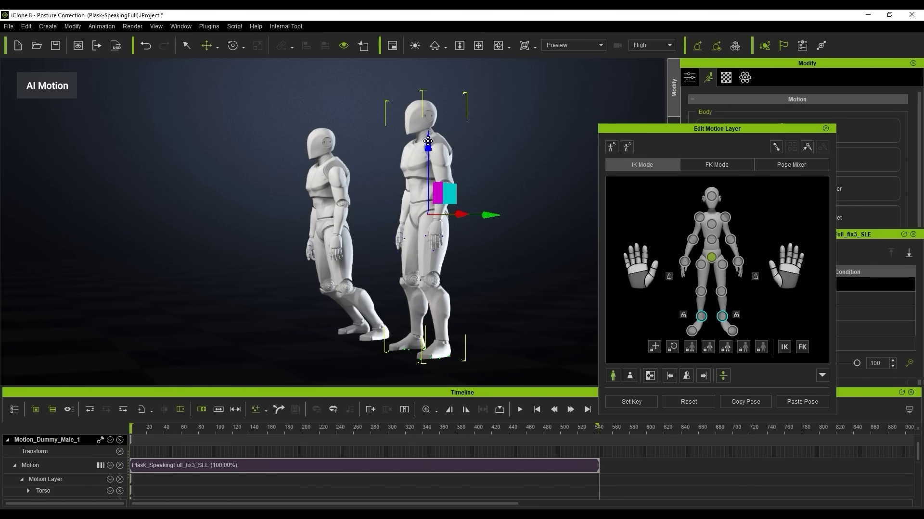
key("space")
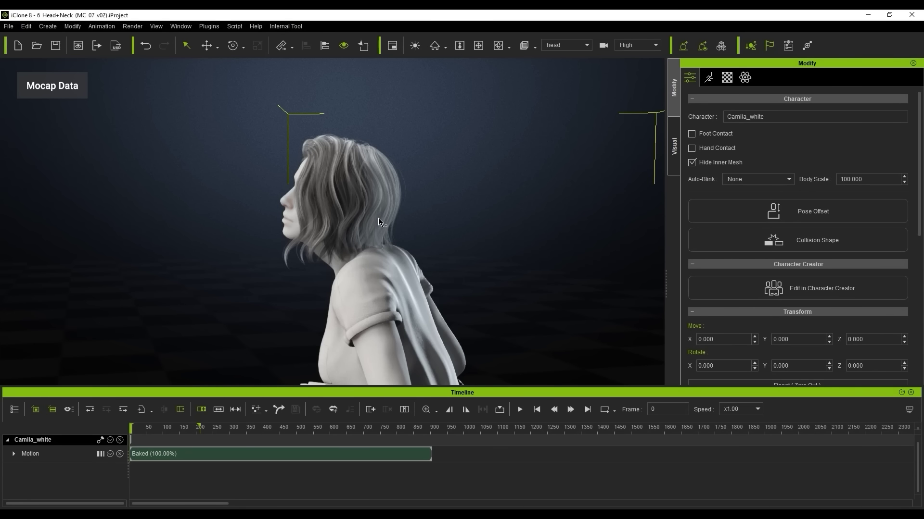
Delete the wavy hair from the female character to expose her head and neck.
left_click(382, 204)
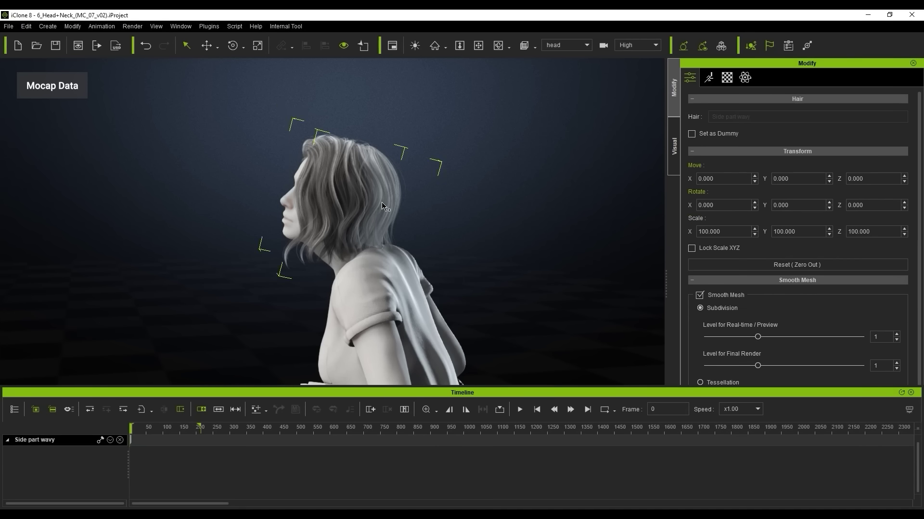
key("Delete")
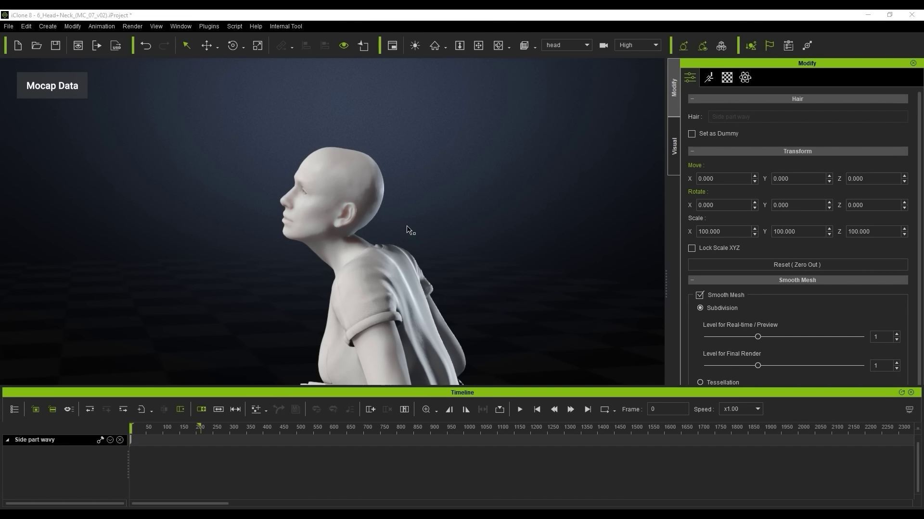
Select the female character's head control in Edit Motion Layer's IK mode with the Move tool.
double_click(336, 244)
left_click_drag(378, 202, 331, 153)
key("w")
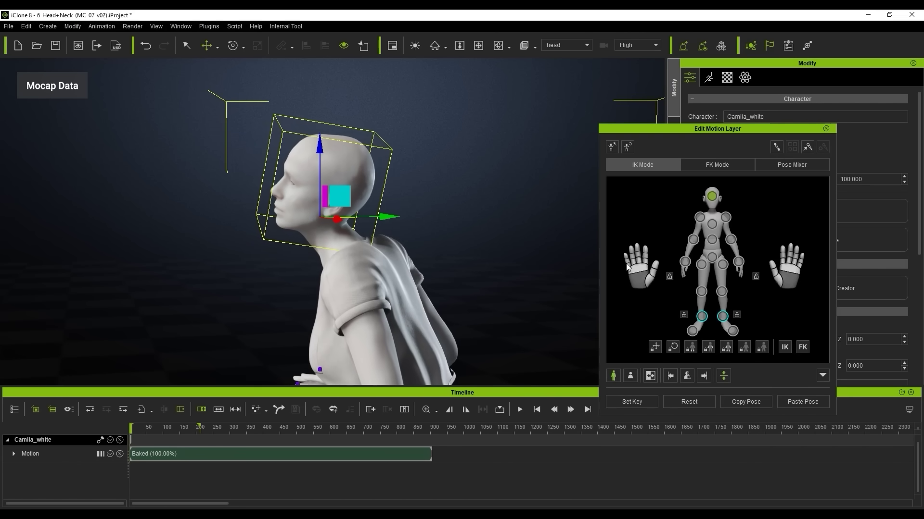
left_click(336, 148)
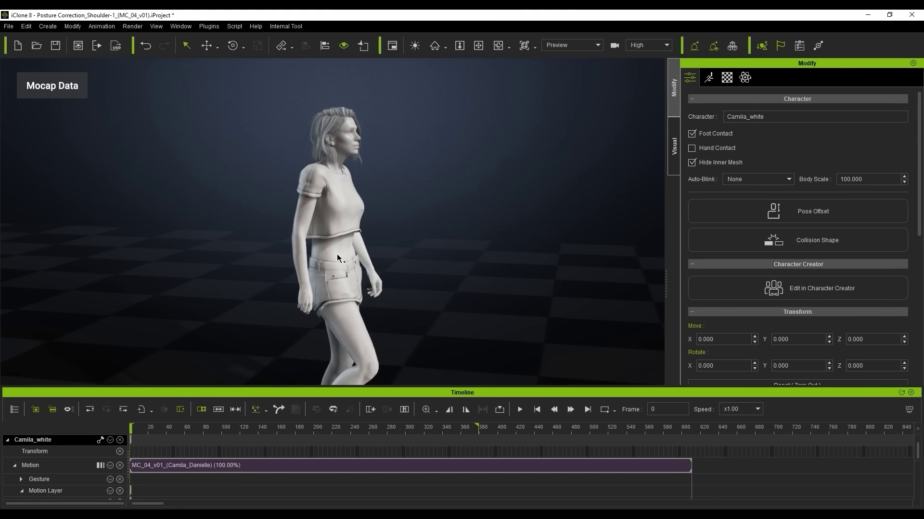
Lower both of the female character's shoulders and move both hands outward from the hips in IK mode.
left_click(517, 413)
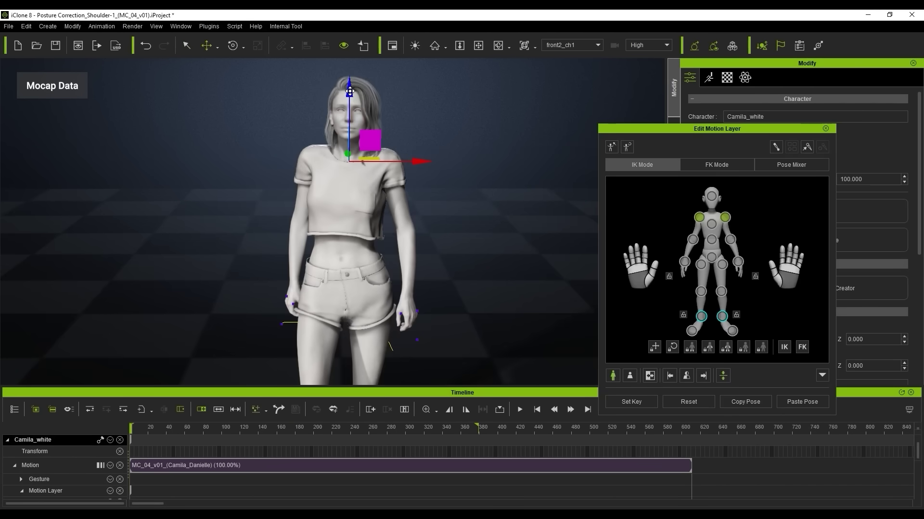
left_click_drag(350, 90, 350, 97)
left_click(684, 261)
left_click_drag(378, 289, 356, 289)
left_click(738, 262)
left_click_drag(457, 300, 471, 299)
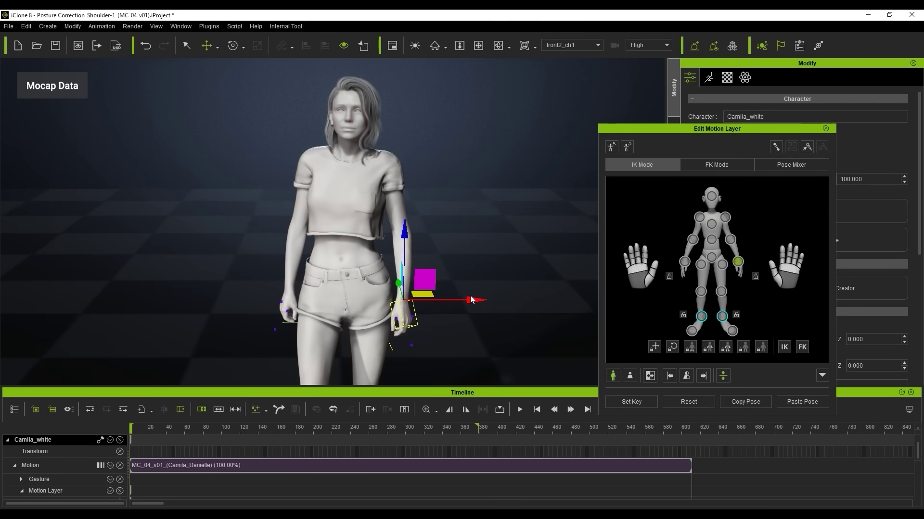
Shift the female character's upper chest slightly toward her right side and select her right hand for adjustment.
left_click(711, 224)
left_click_drag(406, 132, 401, 126)
left_click(684, 262)
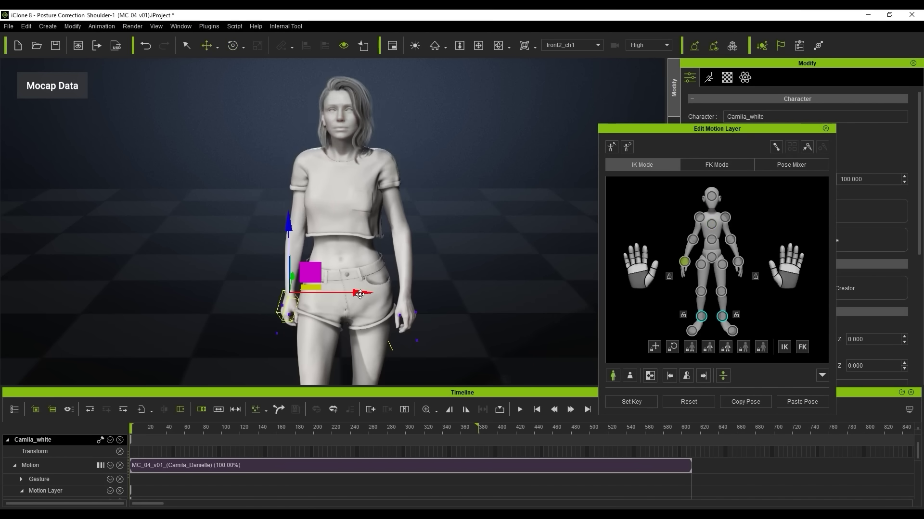
Lower both shoulders slightly further and rotate the upper chest backward to straighten the female character's torso.
left_click(699, 217)
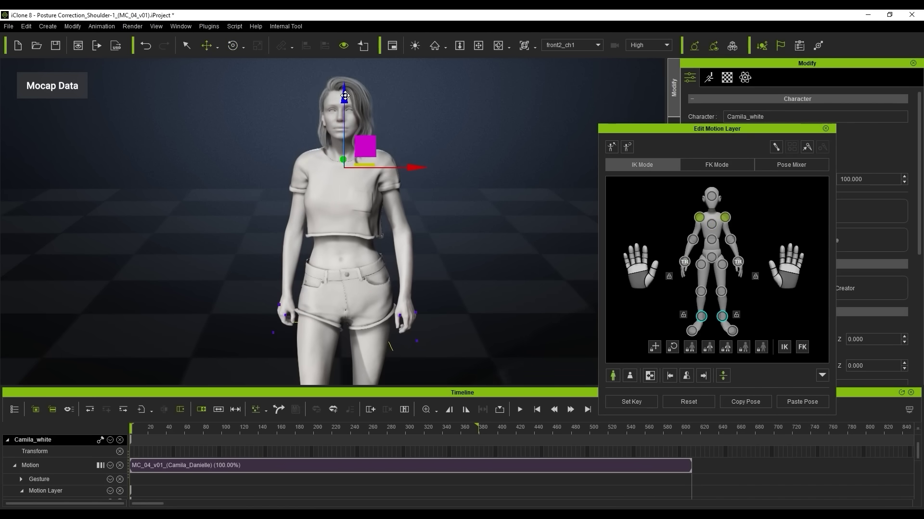
left_click_drag(345, 96, 345, 99)
left_click_drag(427, 192, 428, 178)
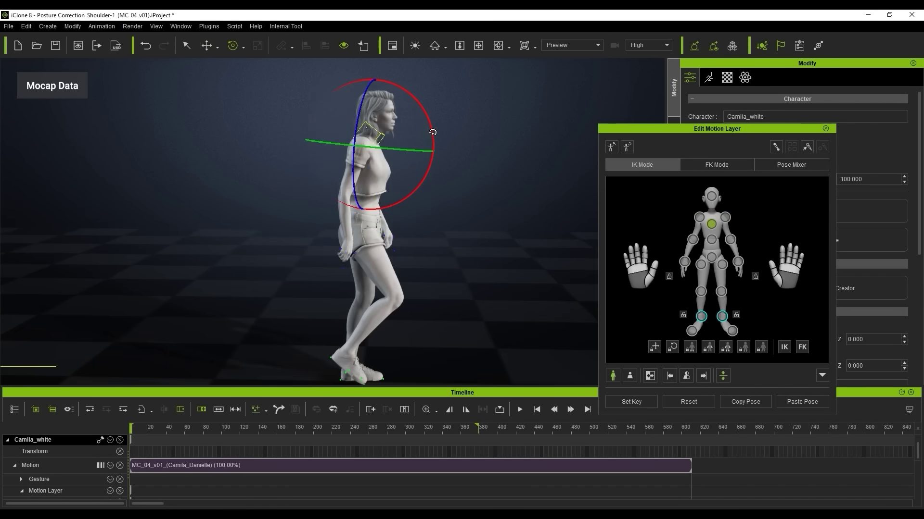
left_click_drag(432, 132, 429, 127)
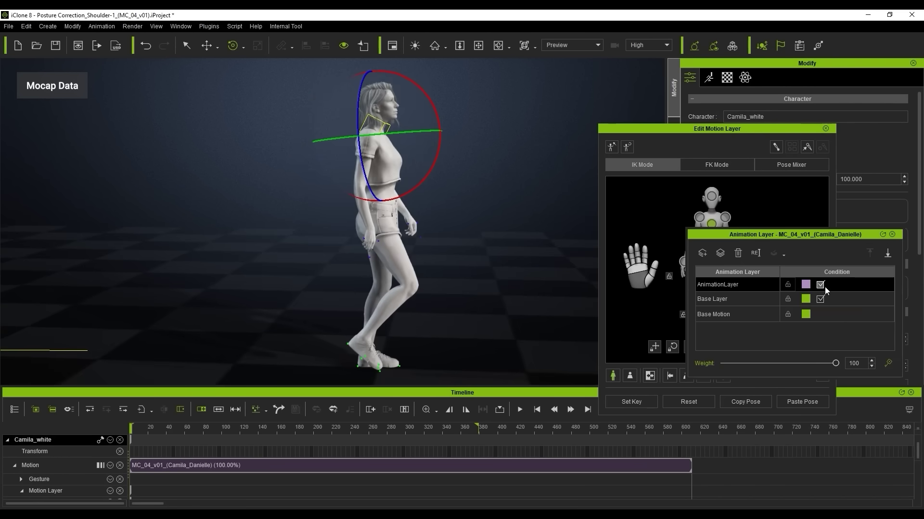
Toggle AnimationLayer off and on to compare the female character's original and corrected posture from side and front.
left_click(821, 286)
left_click(820, 288)
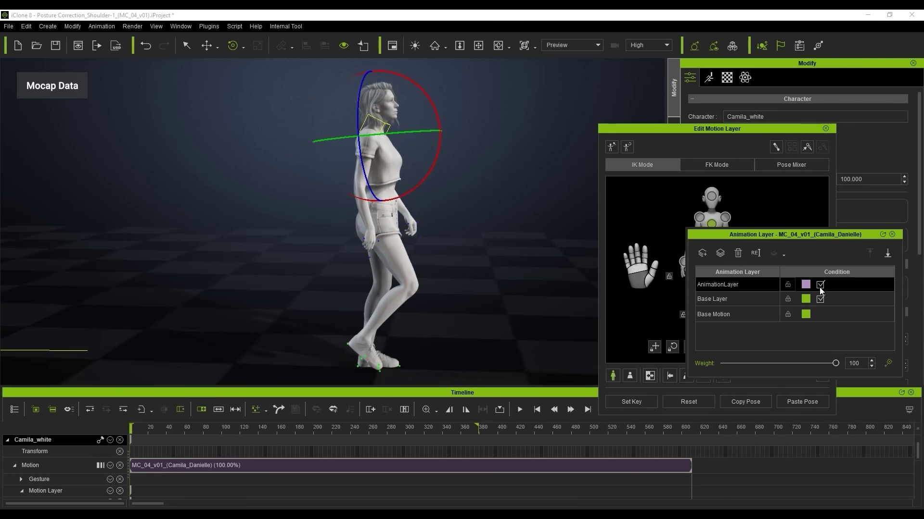
left_click(820, 286)
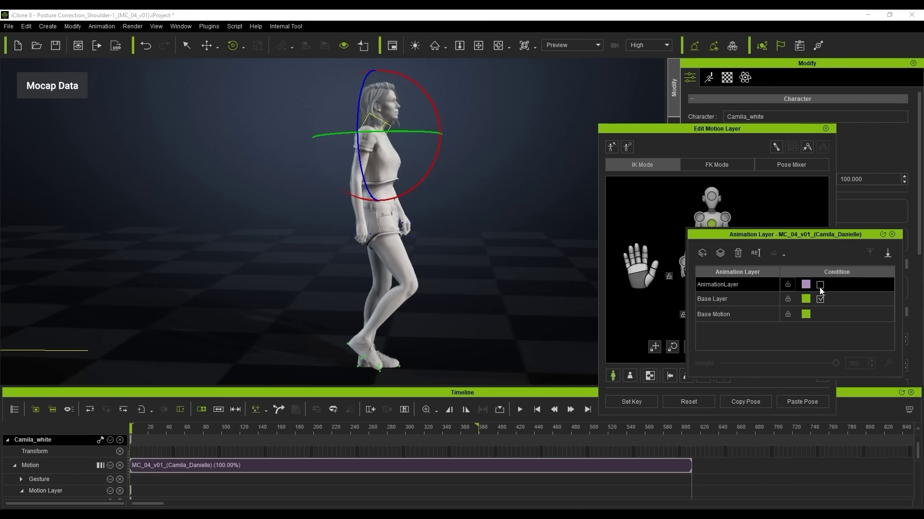
left_click(820, 287)
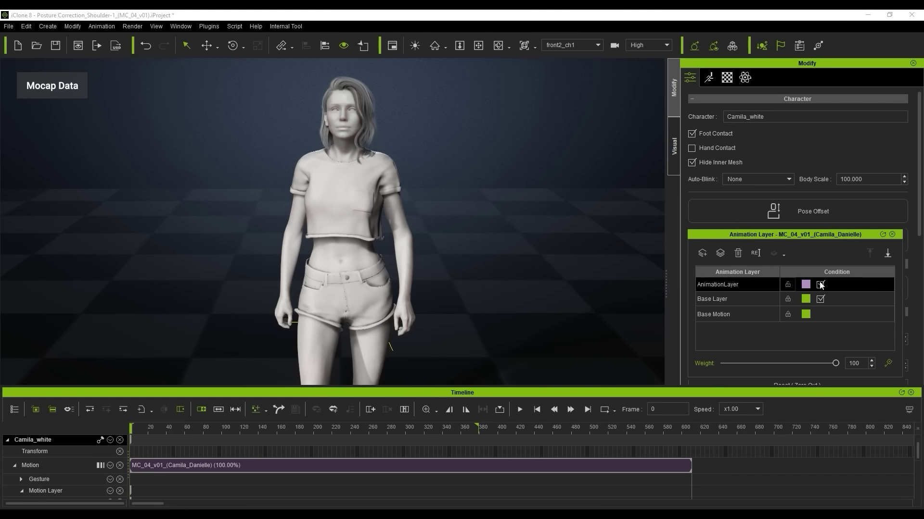
left_click(820, 287)
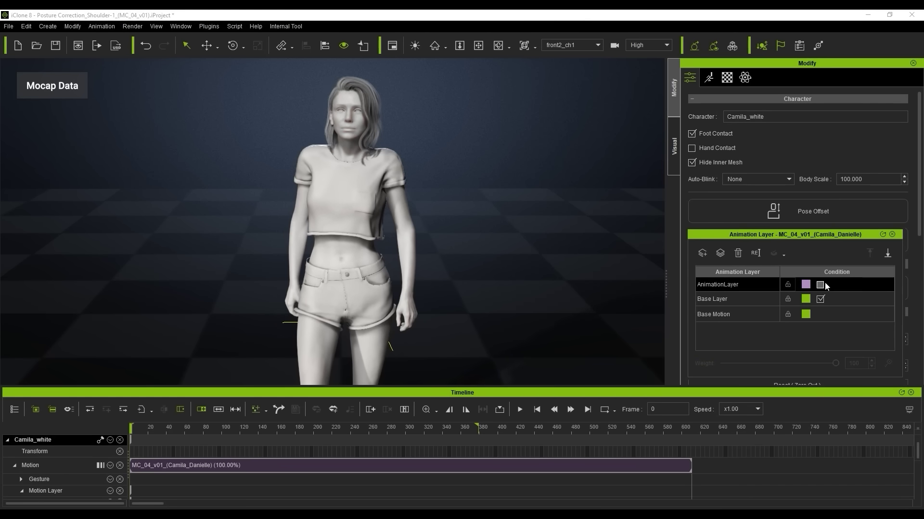
left_click(820, 285)
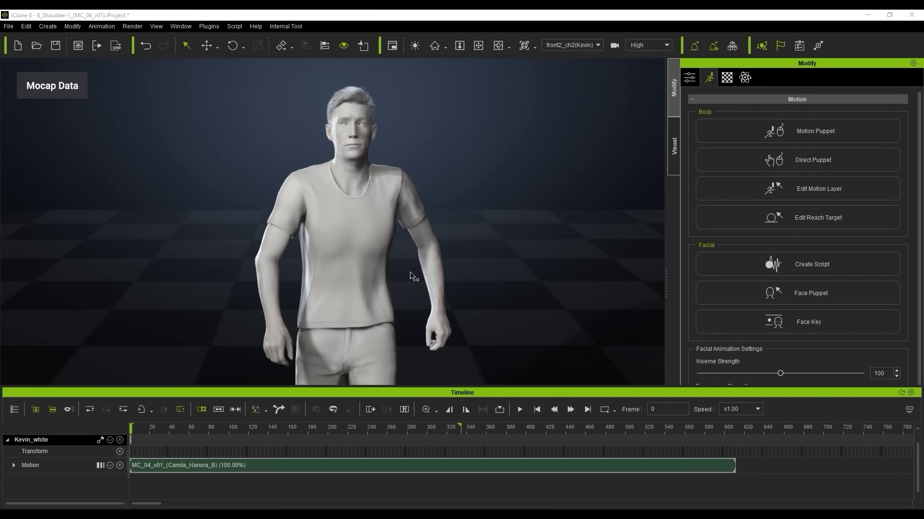
Open Edit Motion Layer for the male character and lower both shoulders together in IK mode.
key("n")
left_click(699, 217)
left_click(725, 217, "ctrl")
left_click_drag(347, 119, 347, 126)
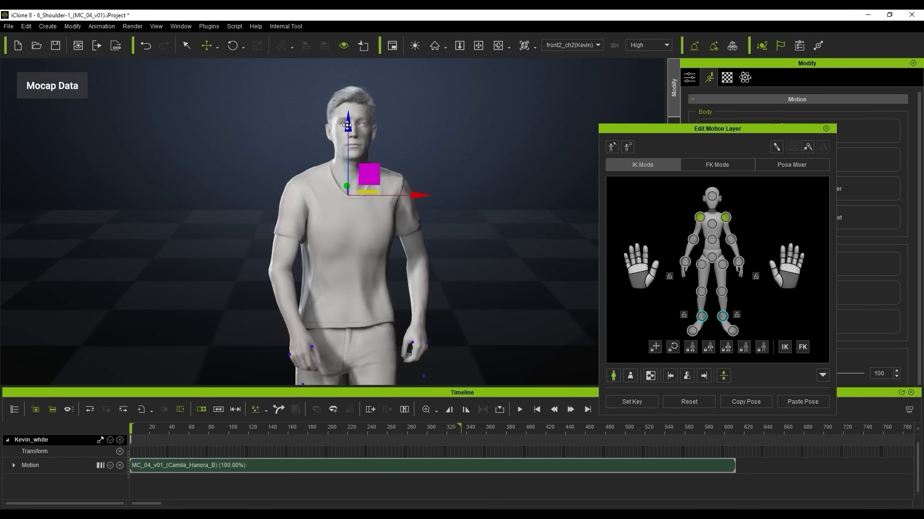
Adjust the male character's hands beside the hips, shifting the right hand outward and slightly backward.
left_click(738, 262)
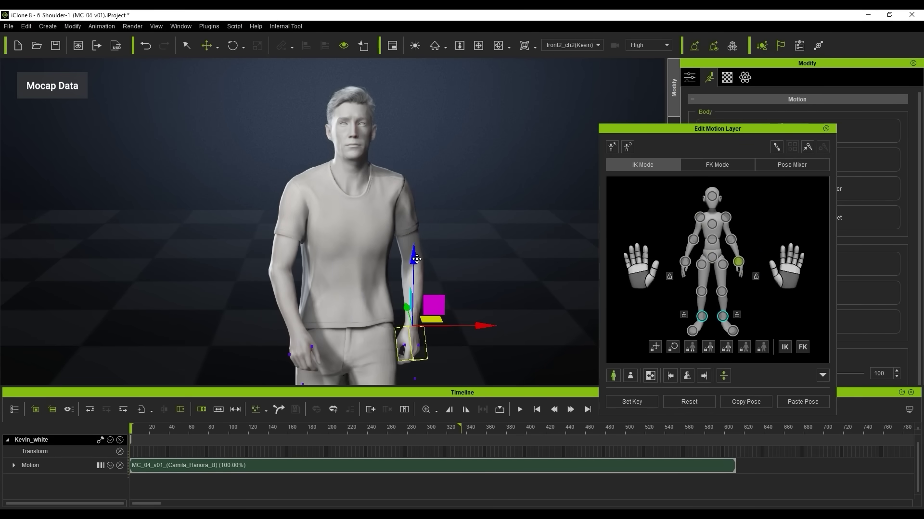
left_click(685, 262)
left_click_drag(369, 333, 362, 332)
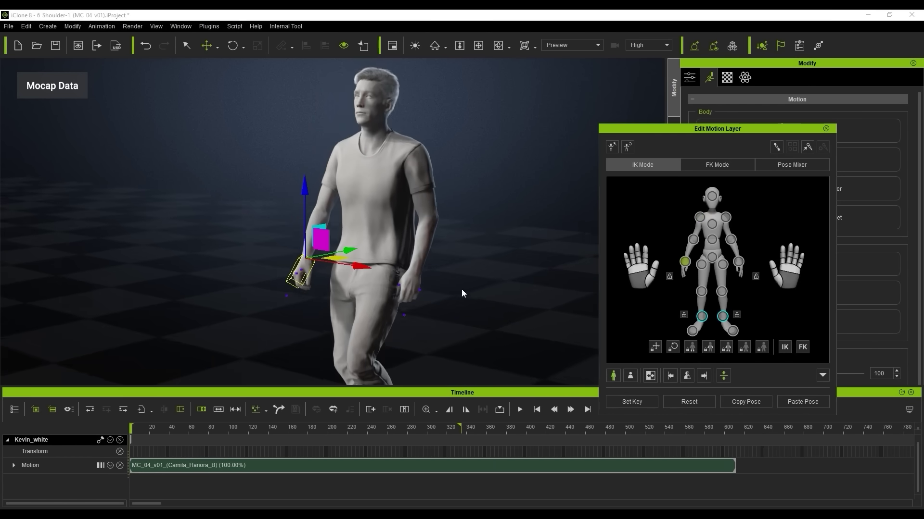
left_click_drag(349, 250, 354, 251)
Lower the male character's left hand, shift it slightly outward, and select the left shoulder for rotation.
left_click(739, 264, "ctrl")
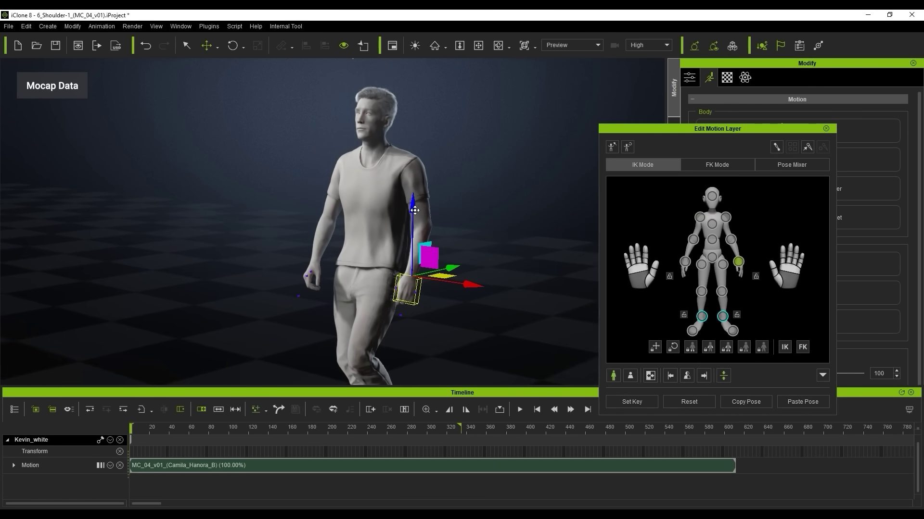
left_click_drag(413, 207, 412, 211)
left_click_drag(470, 286, 474, 287)
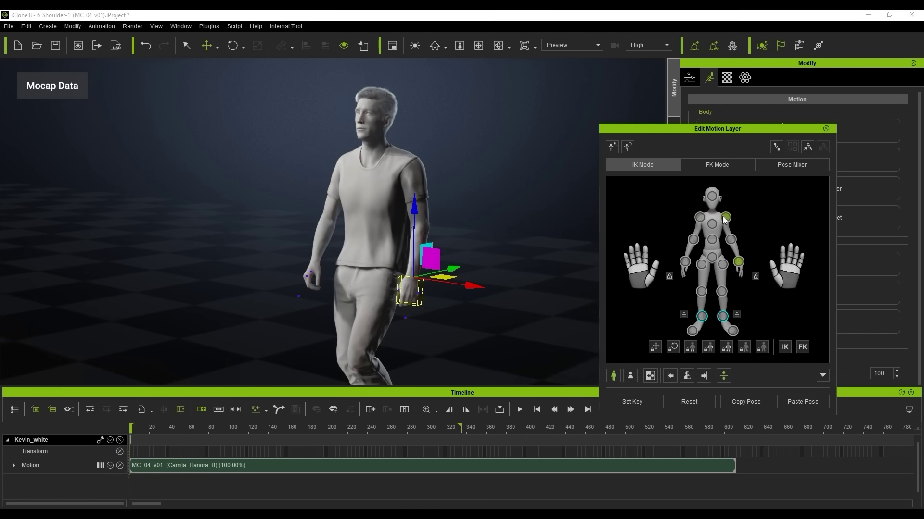
left_click(724, 219)
key("e")
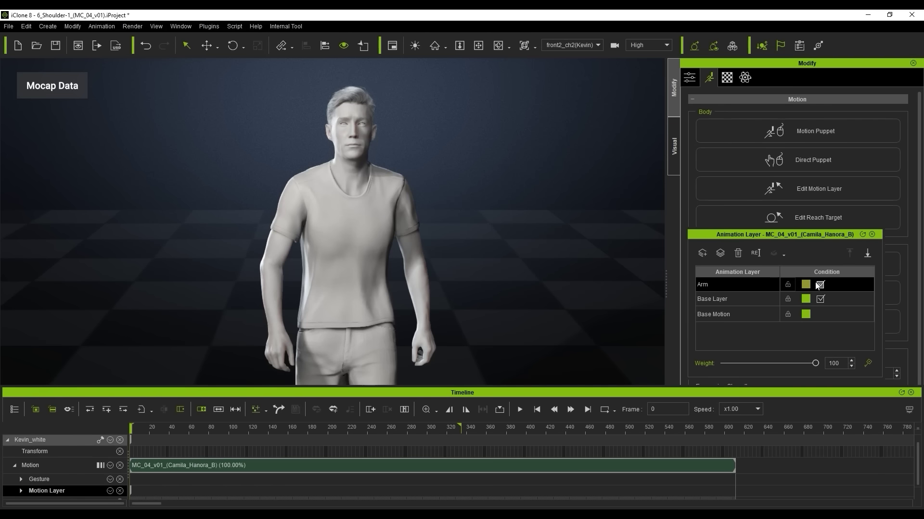
Compare the male character's posture with the Arm layer on and off, at the first frame and frame 113.
left_click(820, 285)
left_click(821, 285)
left_click_drag(177, 428, 241, 436)
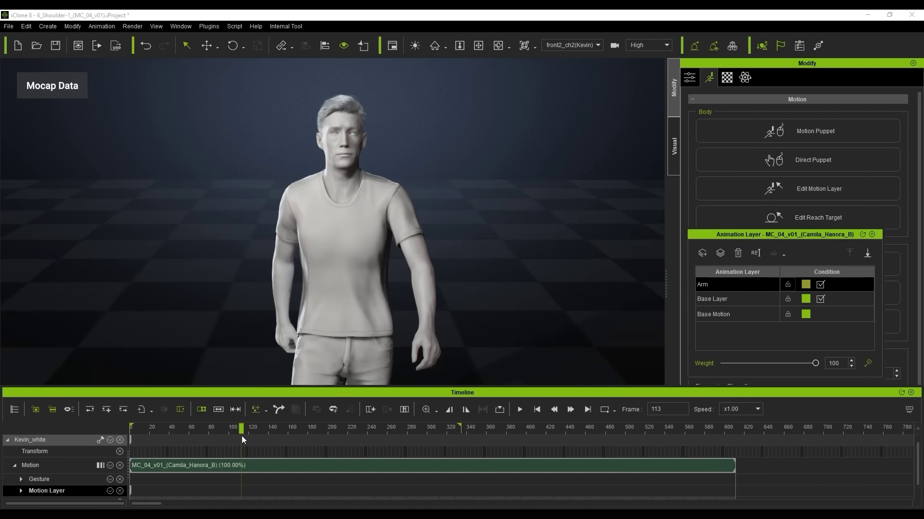
left_click(820, 285)
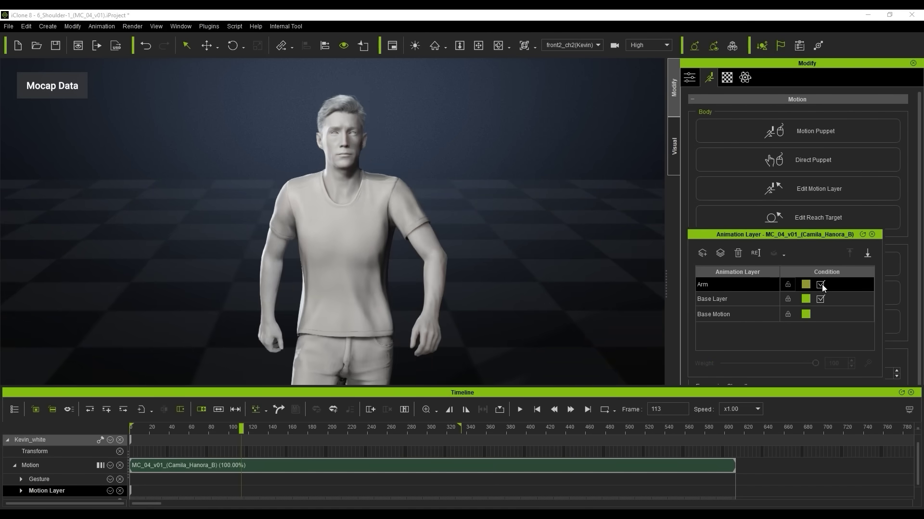
Toggle the male character's Arm layer once more at frame 113 to check the shoulder correction.
left_click(820, 284)
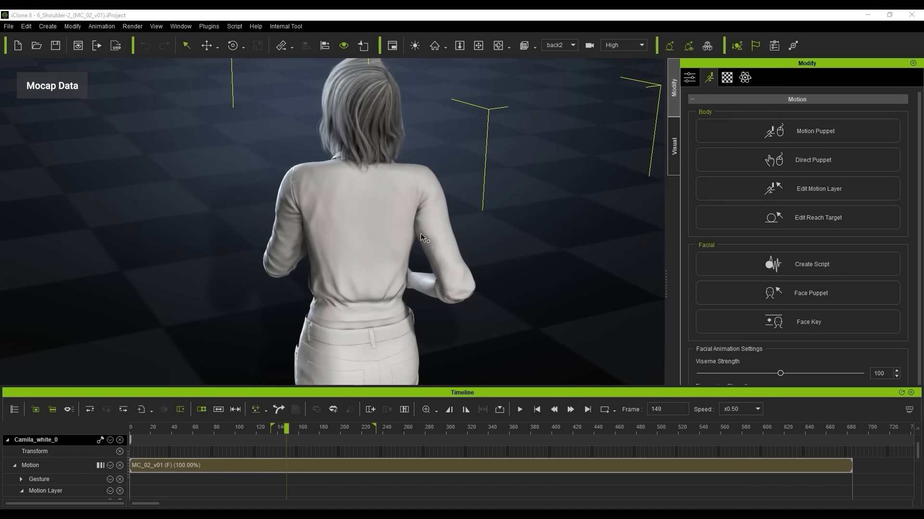
At frame 146, open Edit Motion Layer for the female character and slightly move and rotate the right shoulder in IK mode.
left_click(554, 411)
left_click(554, 411)
left_click(554, 410)
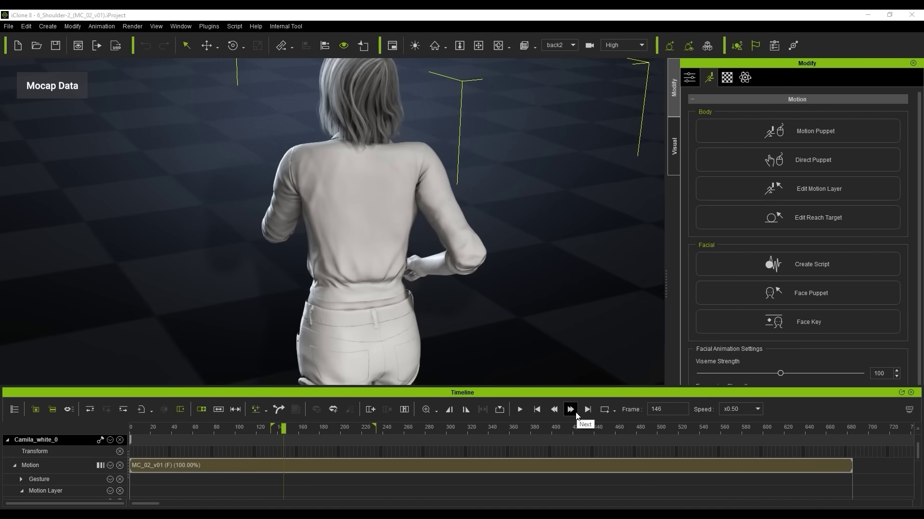
key("n")
left_click(698, 216)
left_click_drag(469, 186, 462, 181)
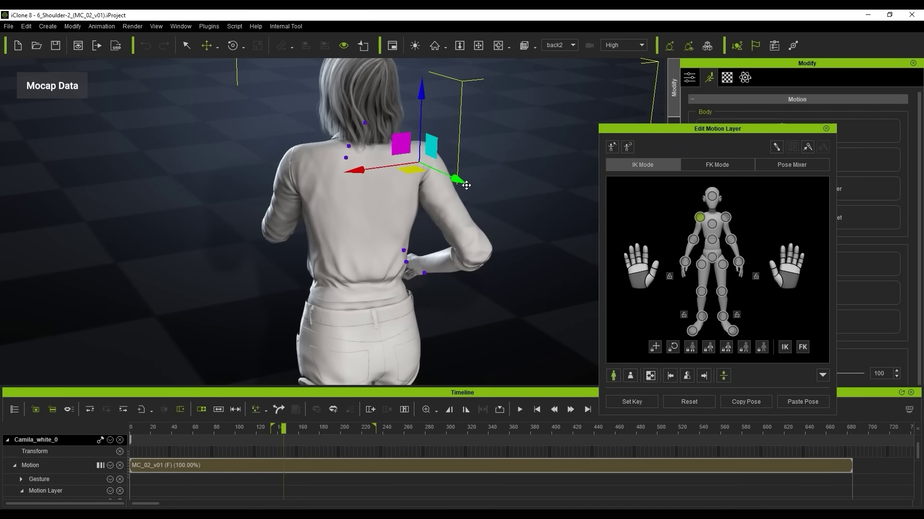
key("e")
left_click_drag(416, 140, 447, 157)
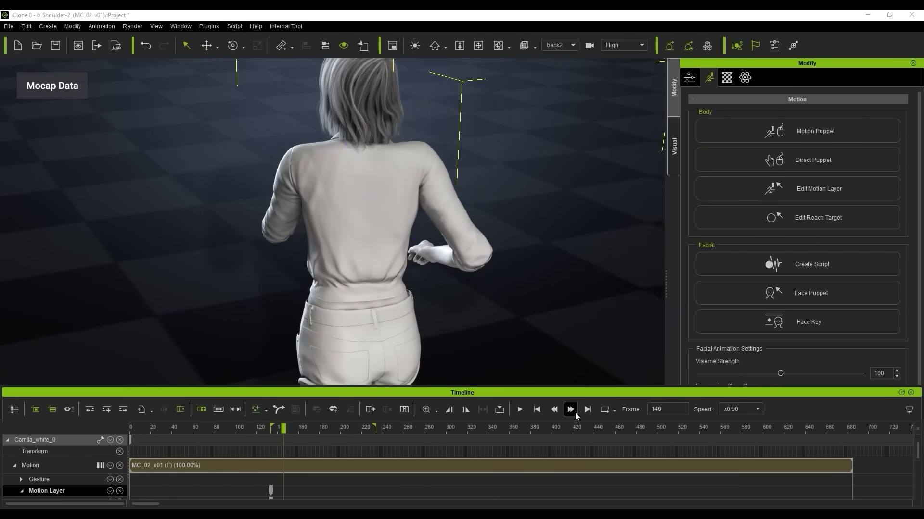
Step through the frames following frame 146 to examine the female character's shoulder and arm motion from behind.
left_click(575, 413)
left_click(575, 413)
left_click(575, 413)
left_click(575, 413)
left_click(575, 413)
left_click(575, 412)
left_click(576, 412)
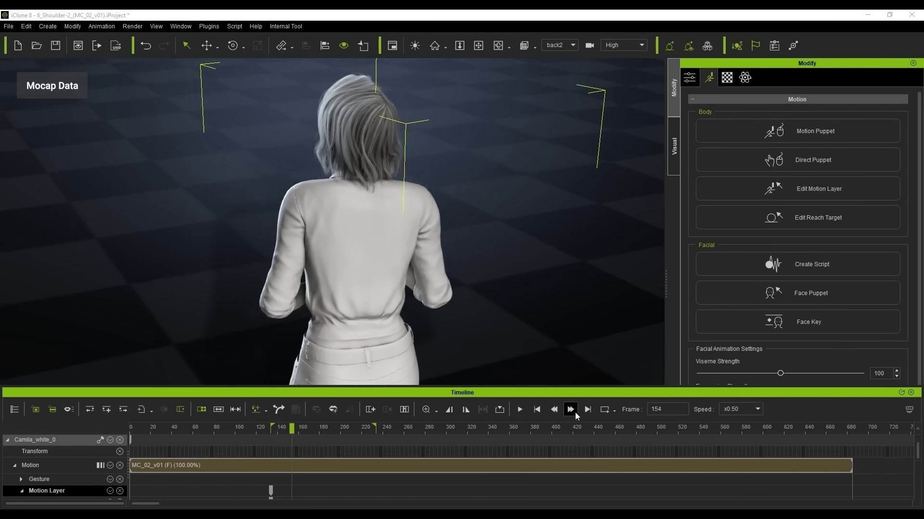
left_click(575, 413)
left_click(575, 413)
left_click(575, 412)
left_click(576, 413)
left_click(575, 413)
left_click(576, 412)
left_click(554, 412)
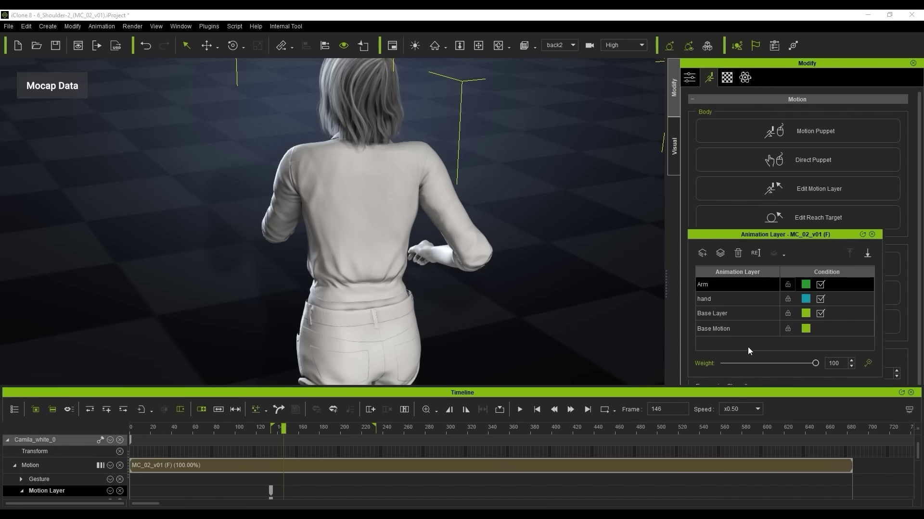
Compare the female character's shoulder and arm pose at frame 146 with the Arm layer off and on.
left_click(820, 284)
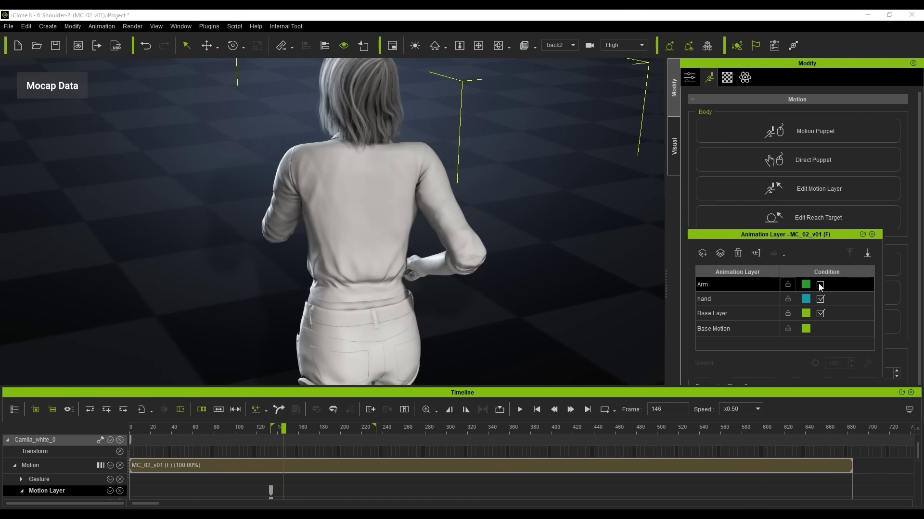
left_click(820, 284)
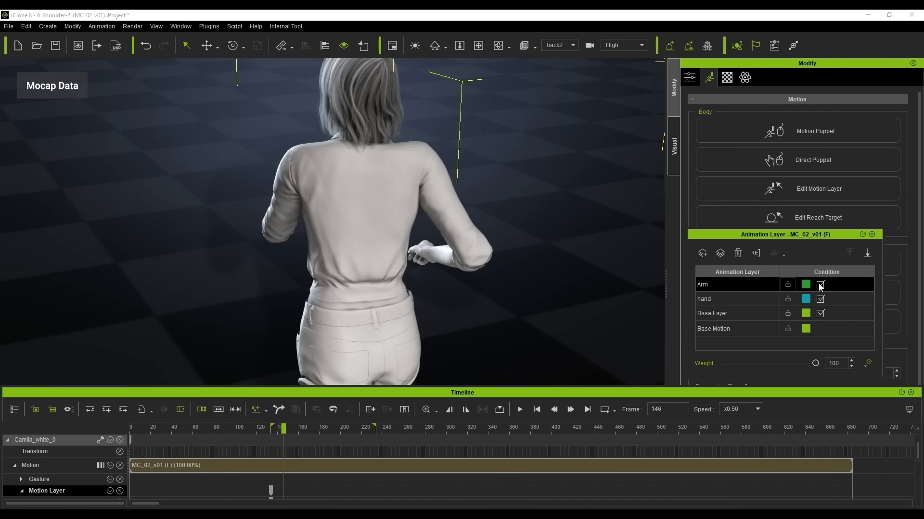
left_click(820, 285)
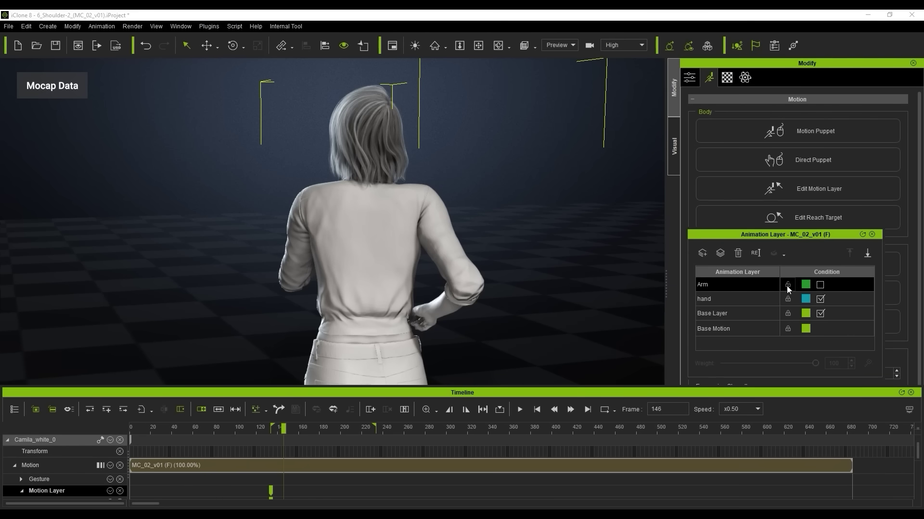
left_click(820, 285)
left_click(820, 285)
Advance to frame 148, enable the Arm layer, and inspect the female character's corrected arm from behind and the side.
left_click(572, 411)
left_click(572, 412)
middle_click_drag(466, 318, 438, 314)
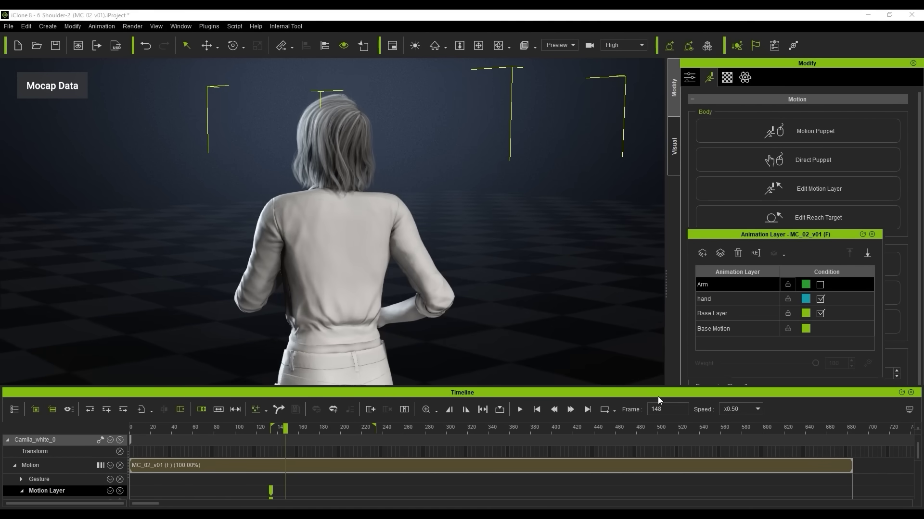
left_click(820, 284)
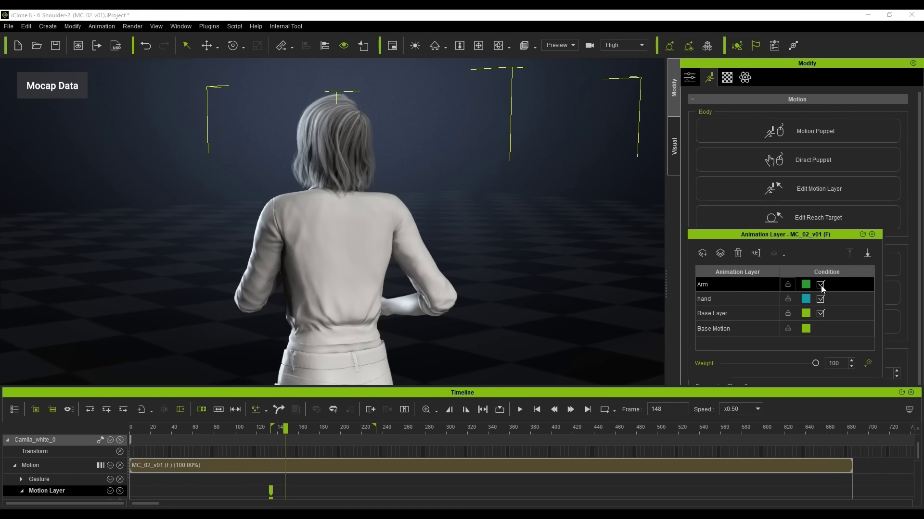
right_click_drag(494, 347, 548, 350)
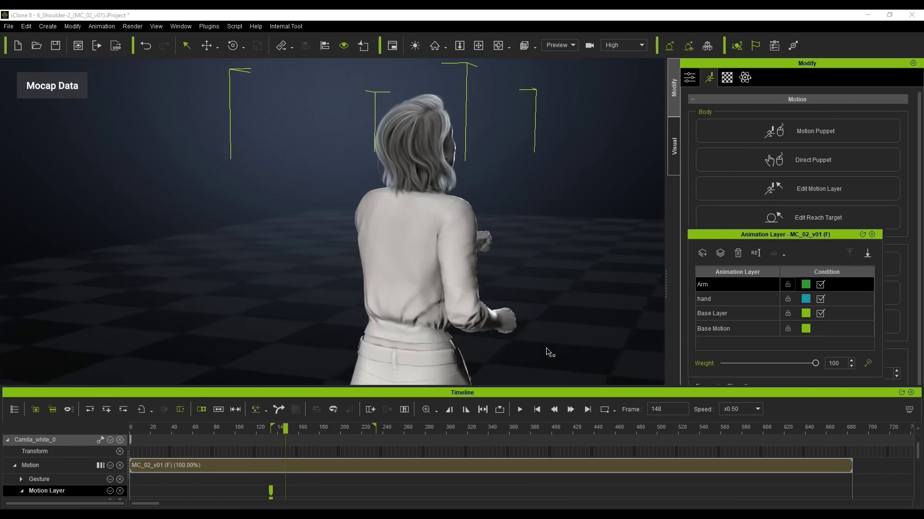